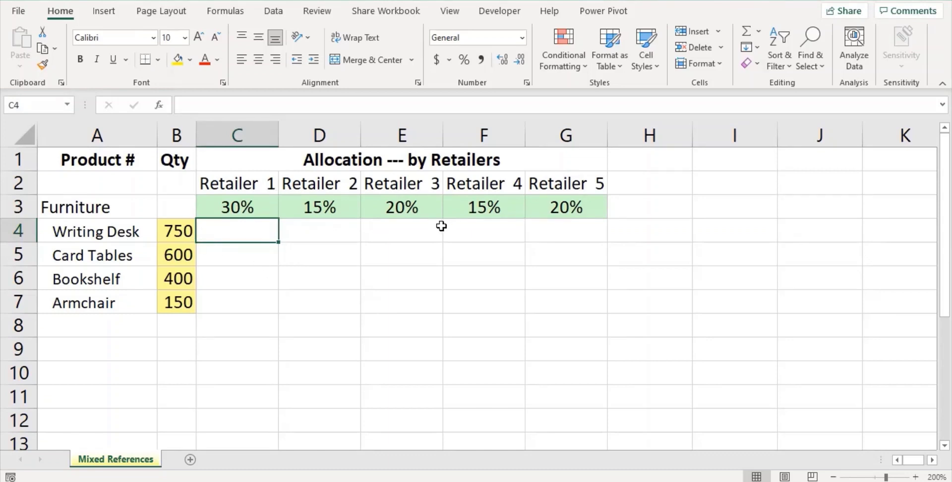
# - Enter =C3*B4 in C4 to multiply Retailer 1's 30% by the Writing Desk quantity
pyautogui.click(450, 295)
pyautogui.moveTo(244, 223); pyautogui.dragTo(548, 302)
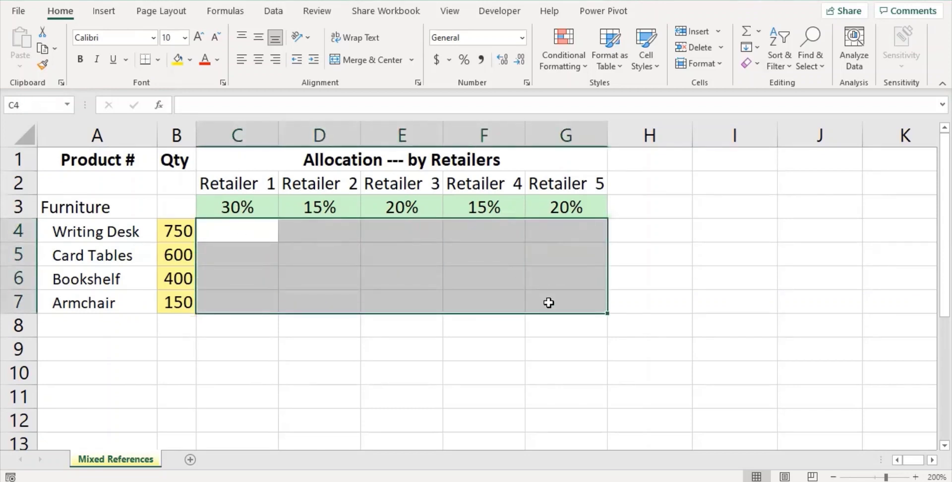
pyautogui.click(221, 224)
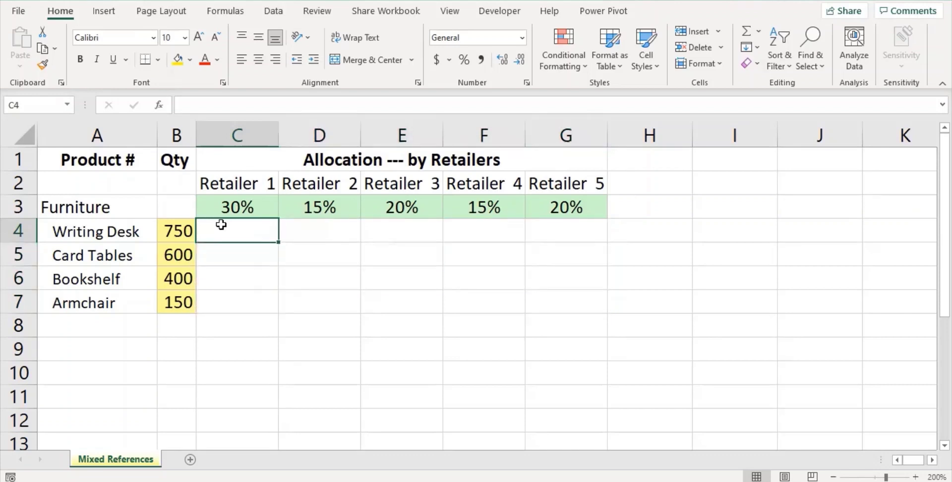
pyautogui.write('=')
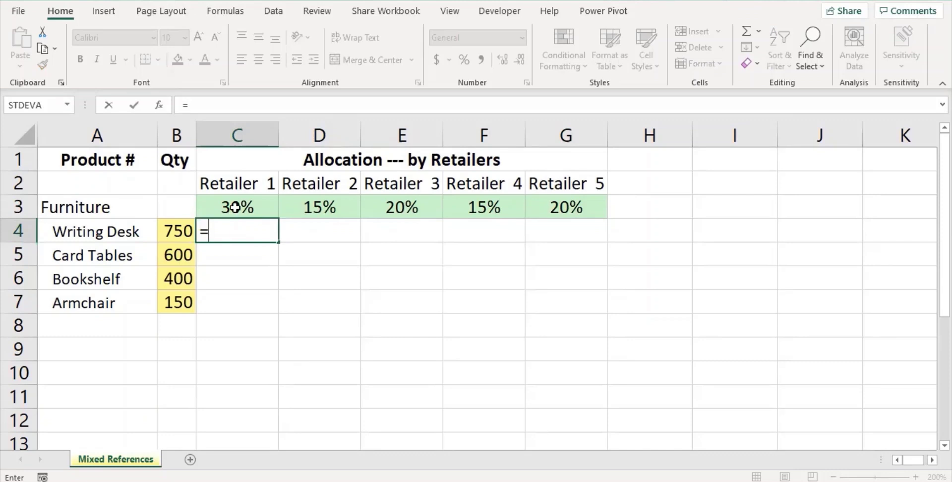
pyautogui.click(235, 207)
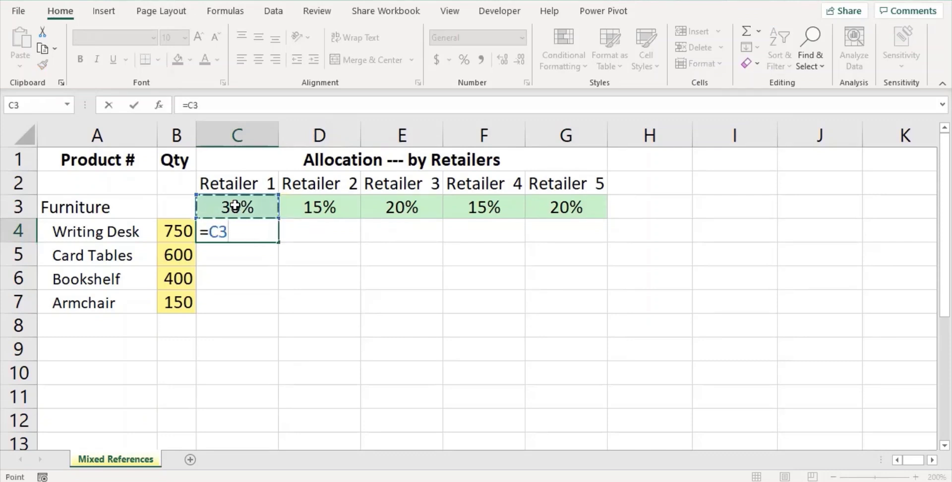
pyautogui.write('*')
pyautogui.click(179, 230)
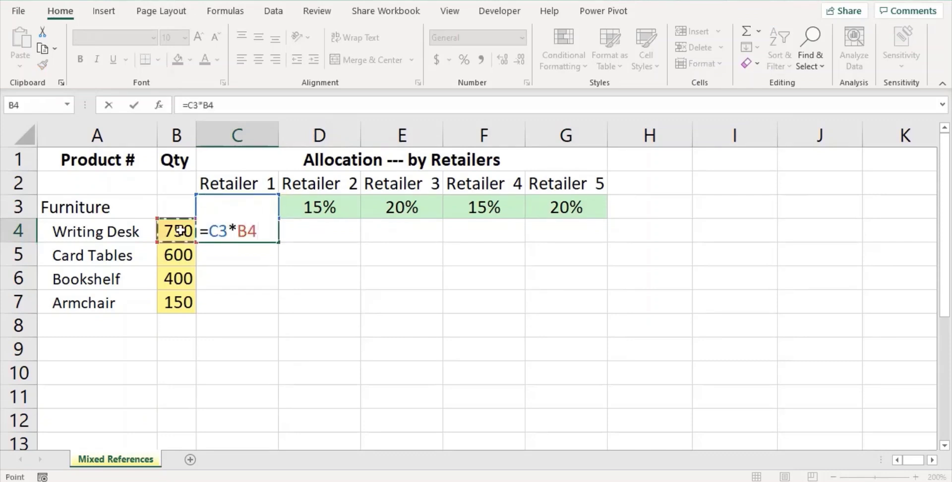
pyautogui.press('Return')
# - Copy C4's formula down to C7, producing wrong results 135000, 5.4E+07 and 8.1E+09
pyautogui.click(241, 232)
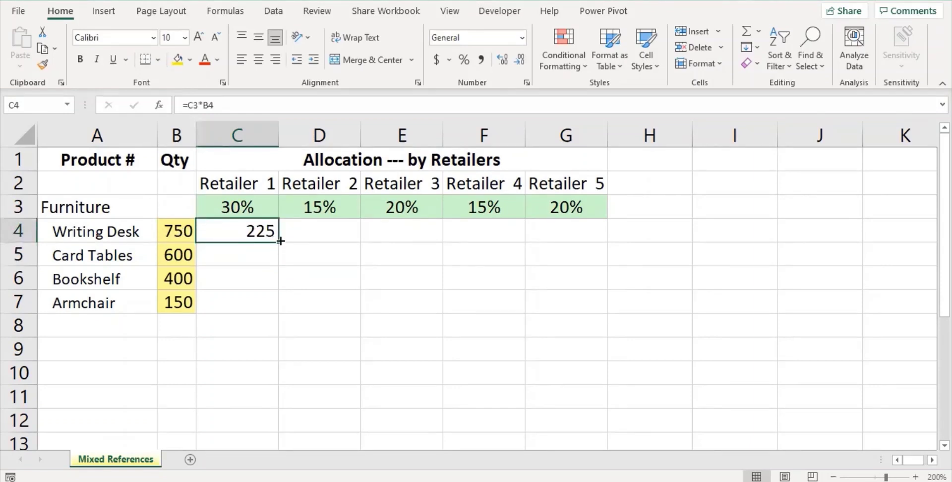
pyautogui.moveTo(278, 243); pyautogui.dragTo(272, 306)
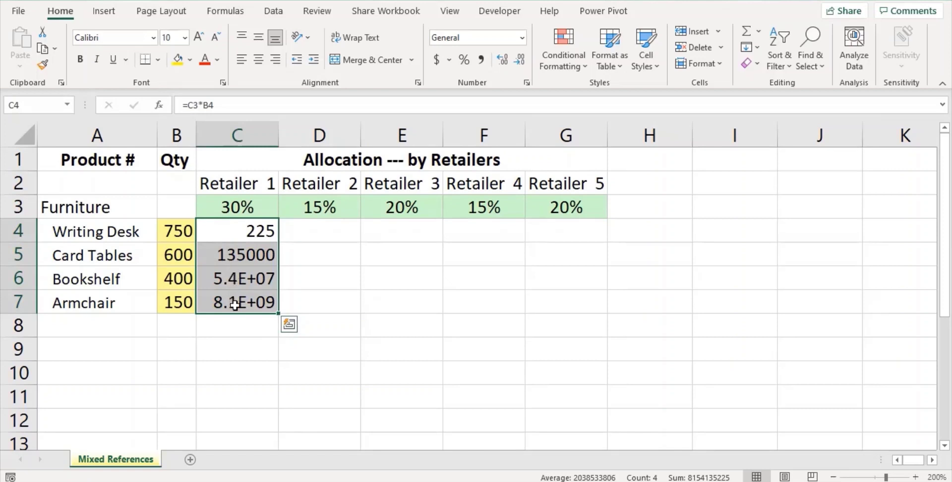
pyautogui.click(258, 227)
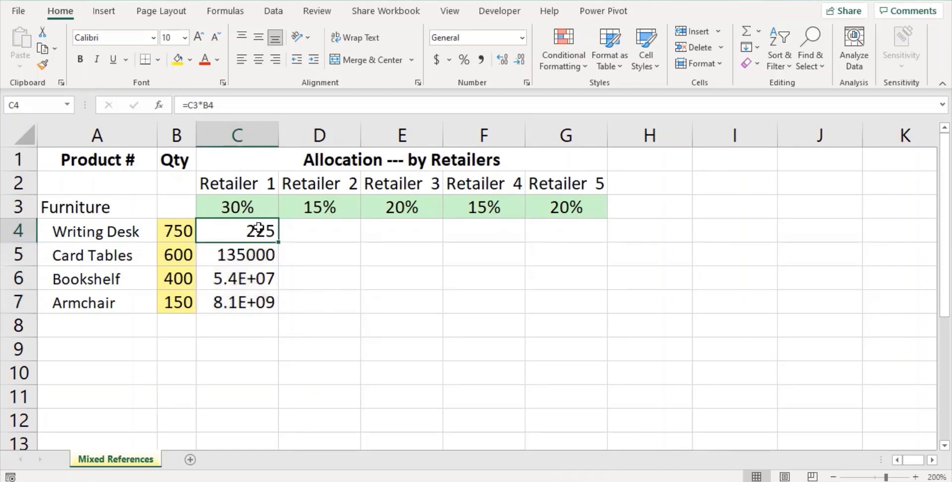
# - Make C4's C3 reference absolute with F4 so the formula reads =$C$3*B4
pyautogui.doubleClick(259, 228)
pyautogui.click(219, 231)
pyautogui.moveTo(230, 233); pyautogui.dragTo(222, 231)
pyautogui.click(215, 234)
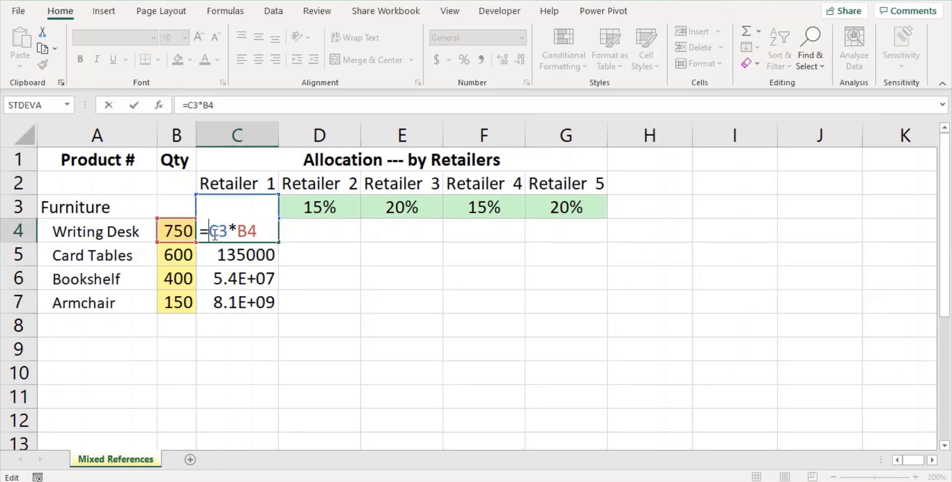
pyautogui.click(218, 233)
pyautogui.press('F4')
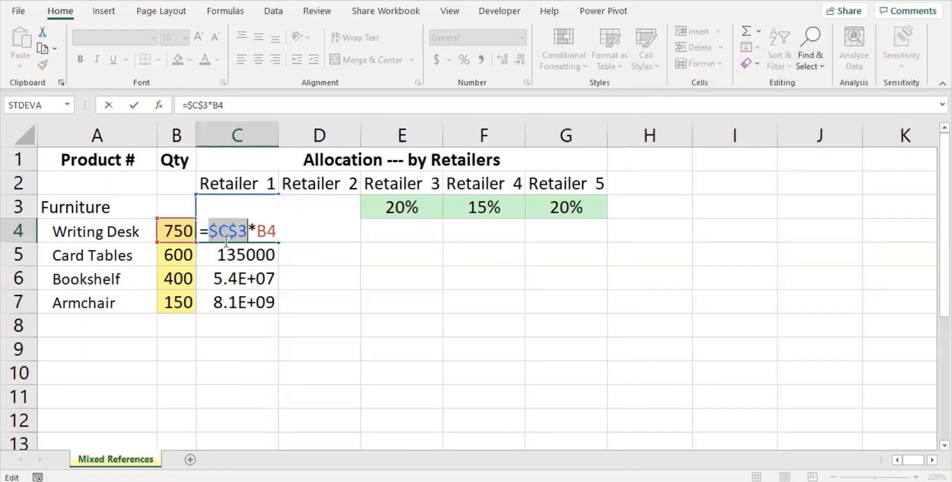
pyautogui.press('Return')
pyautogui.click(276, 237)
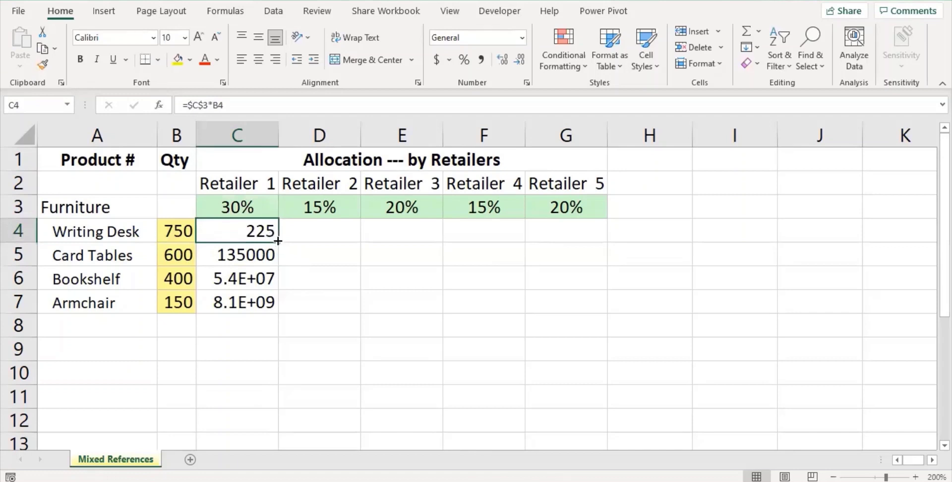
# - Copy C4's corrected formula down to C7, giving 180, 120 and 45
pyautogui.moveTo(278, 242); pyautogui.dragTo(273, 304)
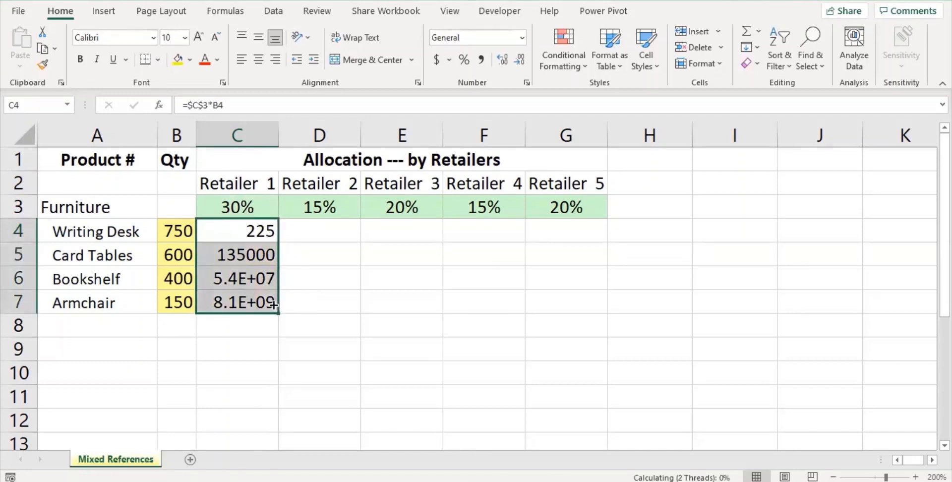
pyautogui.click(264, 234)
pyautogui.moveTo(318, 204); pyautogui.dragTo(552, 218)
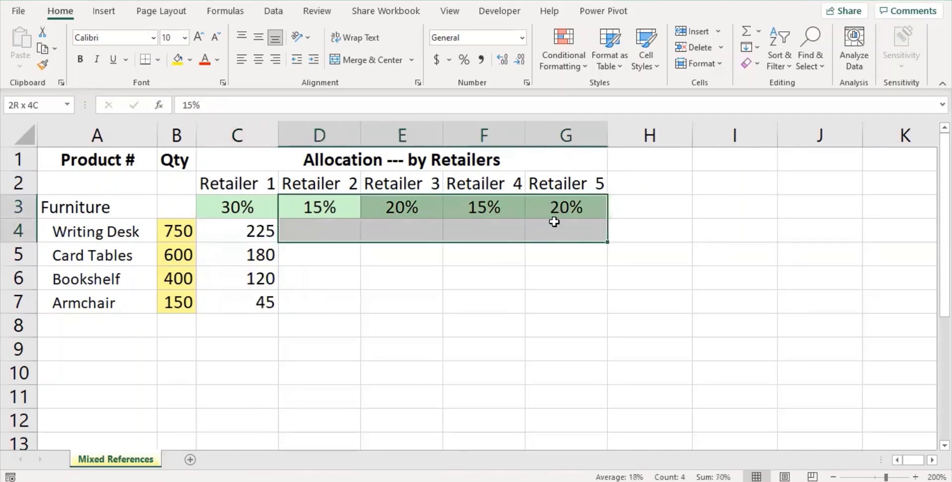
pyautogui.click(512, 264)
pyautogui.click(246, 238)
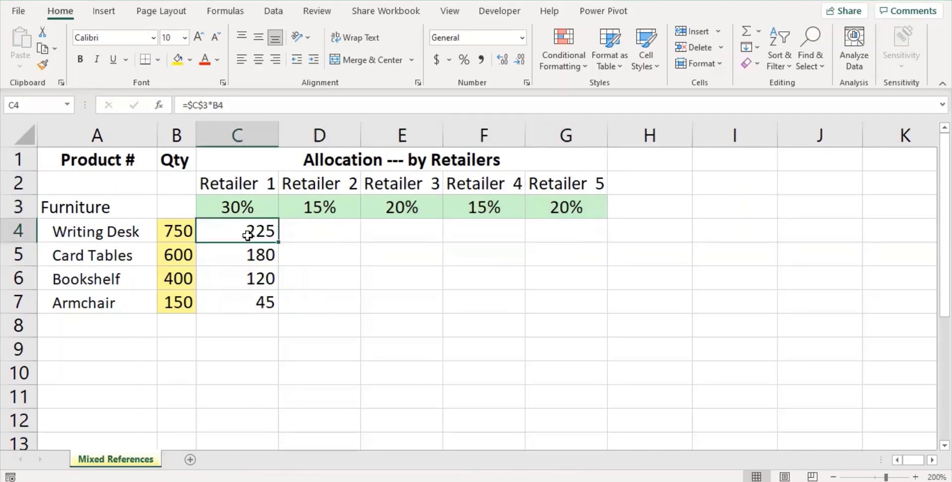
# - Copy C4 across to G4 and inspect G4's formula still pointing at $C$3
pyautogui.moveTo(278, 243); pyautogui.dragTo(570, 231)
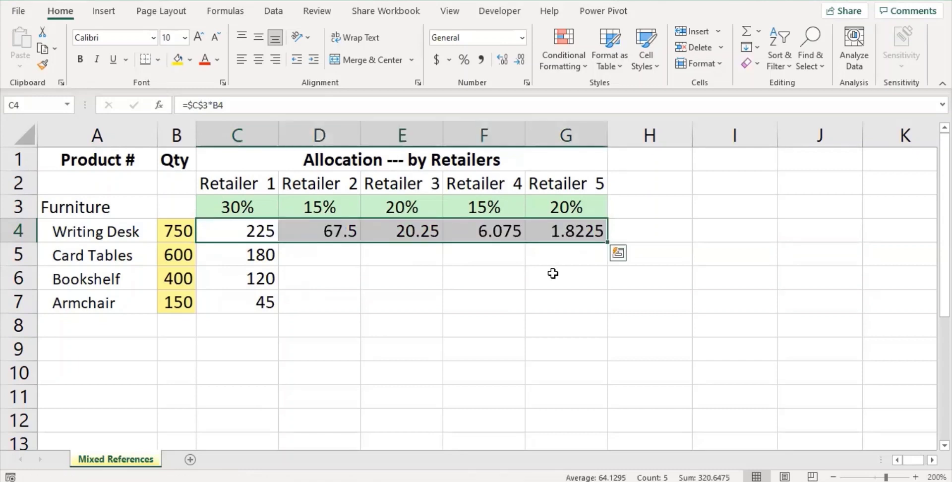
pyautogui.click(552, 273)
pyautogui.click(578, 229)
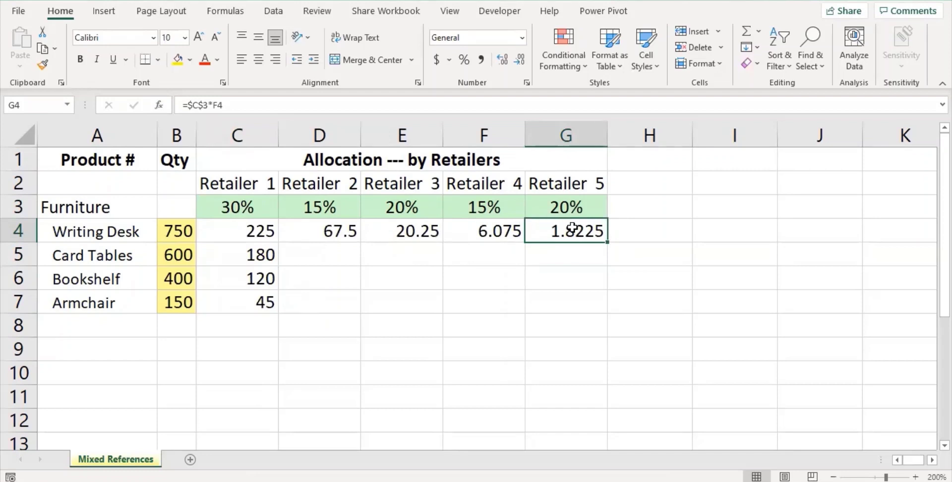
pyautogui.doubleClick(572, 228)
pyautogui.moveTo(577, 231); pyautogui.dragTo(537, 231)
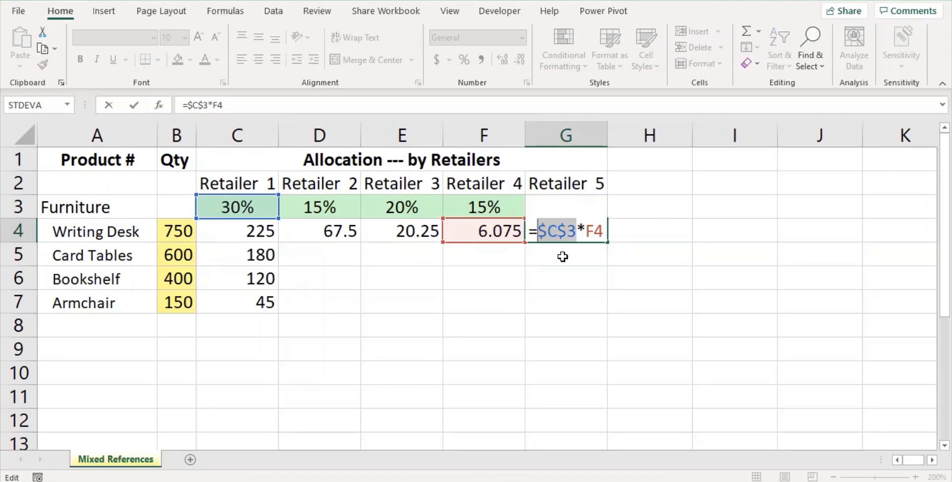
pyautogui.press('Escape')
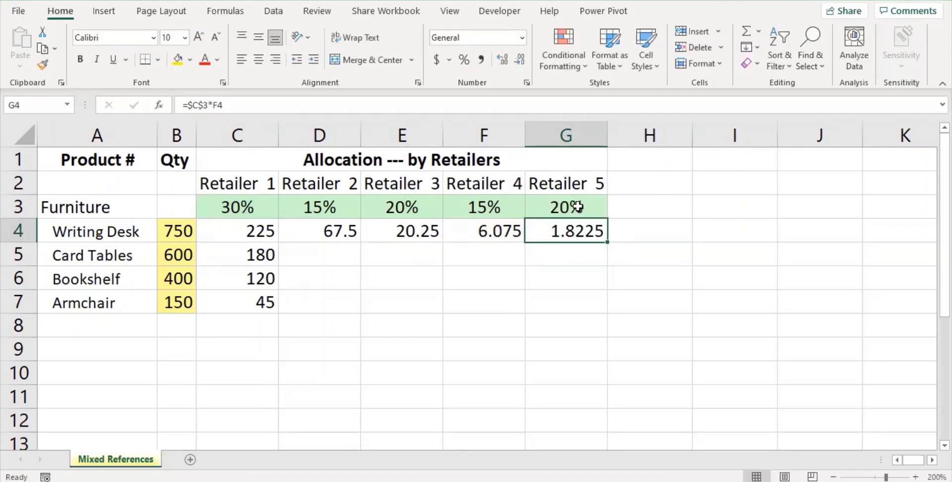
# - Undo the row 4 fill and check the Retailer 2 and 3 percentages in D3 and E3
pyautogui.hotkey('ctrl', 'z')
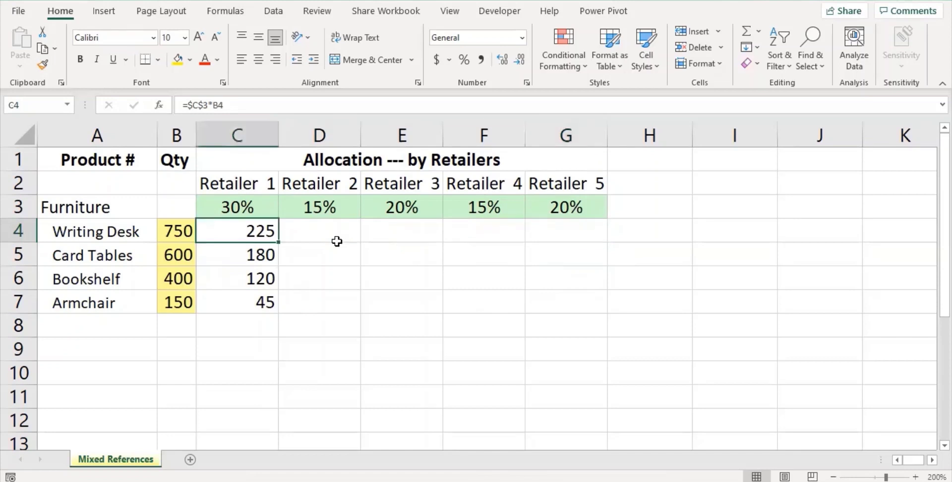
pyautogui.click(336, 241)
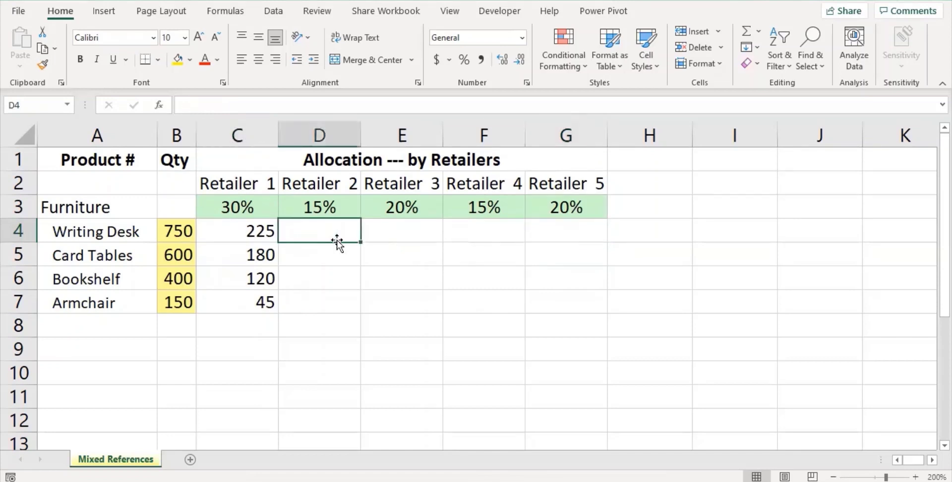
pyautogui.click(249, 234)
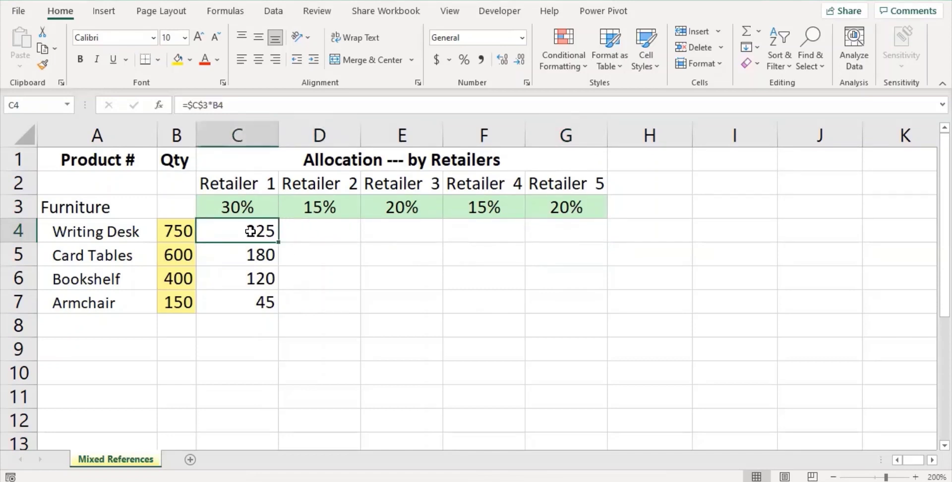
pyautogui.doubleClick(249, 231)
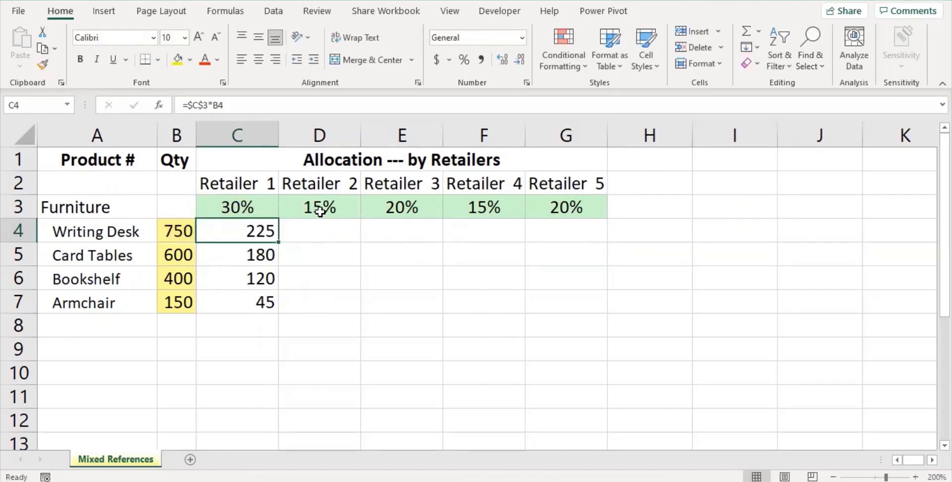
pyautogui.click(319, 211)
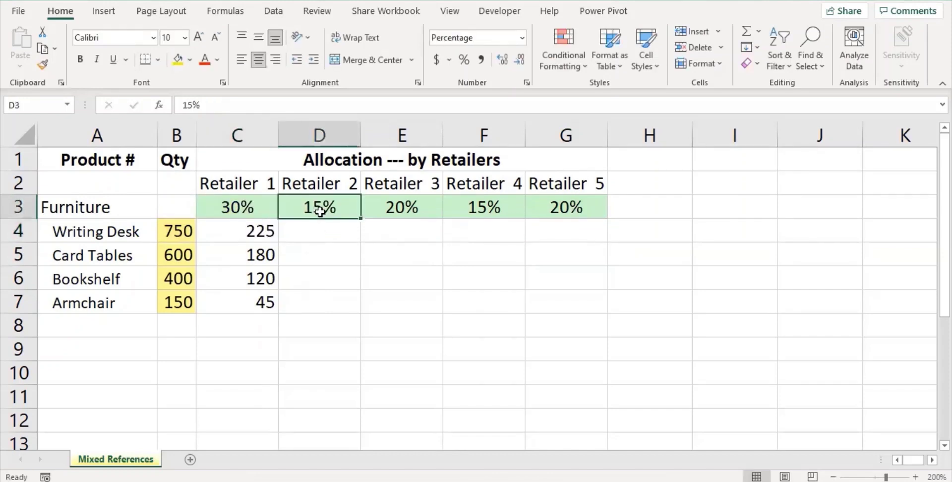
pyautogui.click(389, 205)
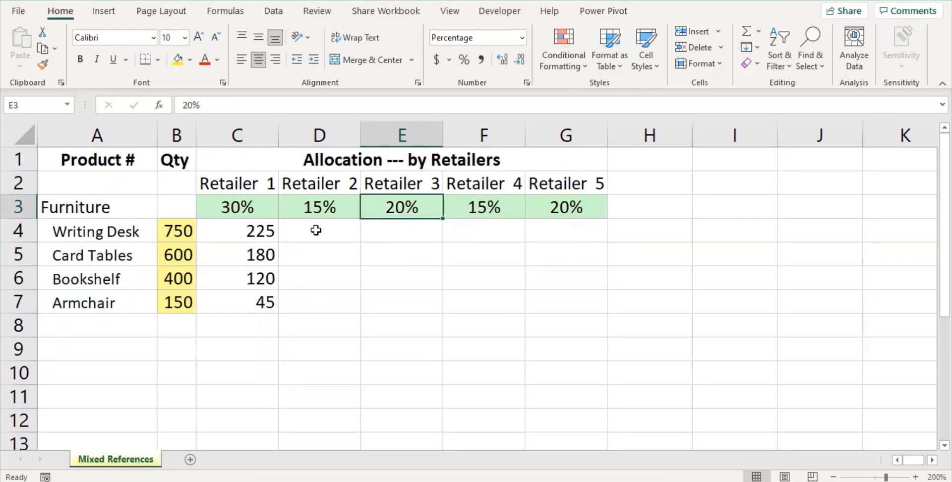
pyautogui.click(294, 230)
# - Review quantities in B4:B7 and C5's allocation, then reopen C4's =$C$3*B4 formula
pyautogui.click(175, 235)
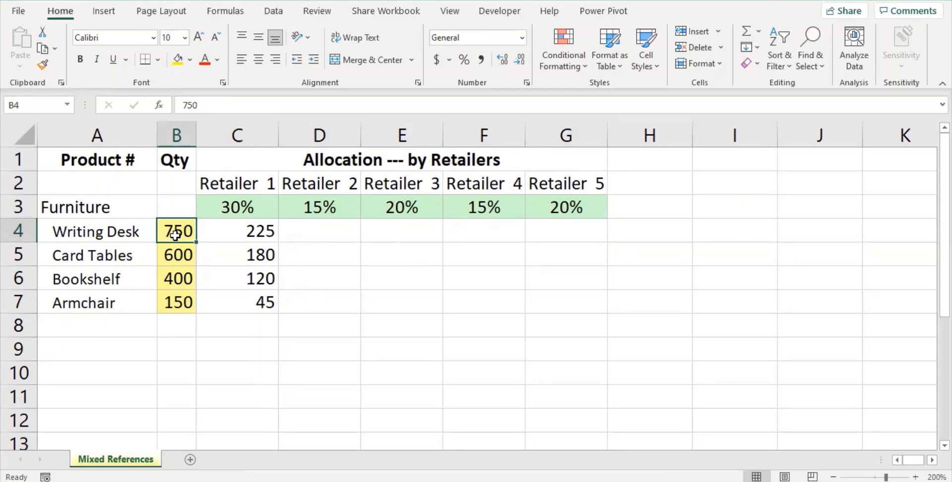
pyautogui.click(176, 264)
pyautogui.click(178, 284)
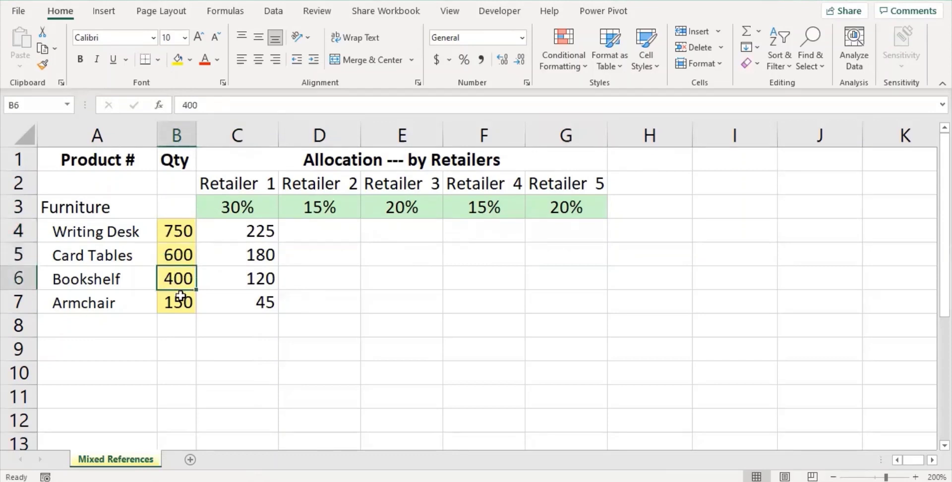
pyautogui.click(180, 298)
pyautogui.moveTo(187, 235); pyautogui.dragTo(272, 230)
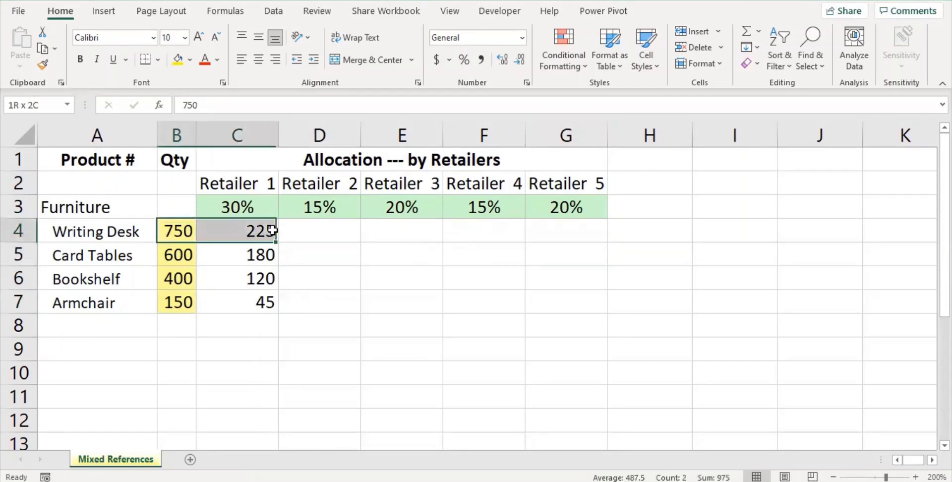
pyautogui.click(178, 254)
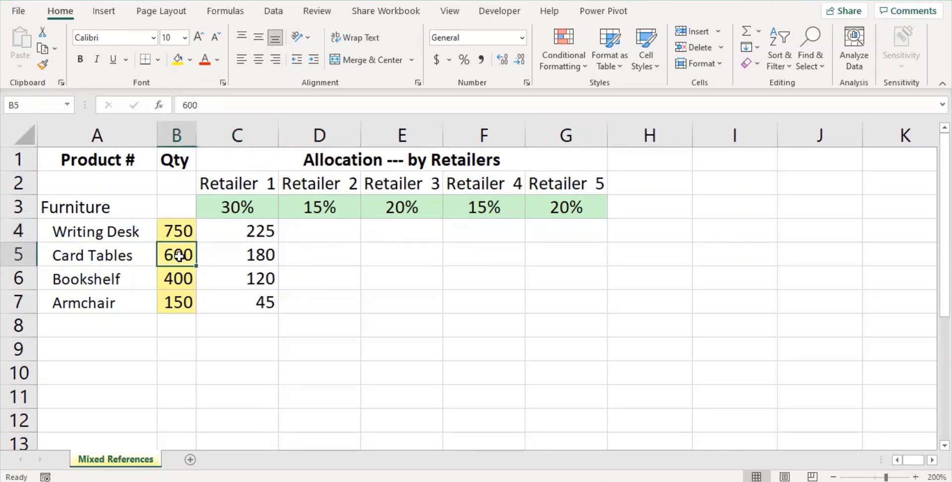
pyautogui.click(270, 260)
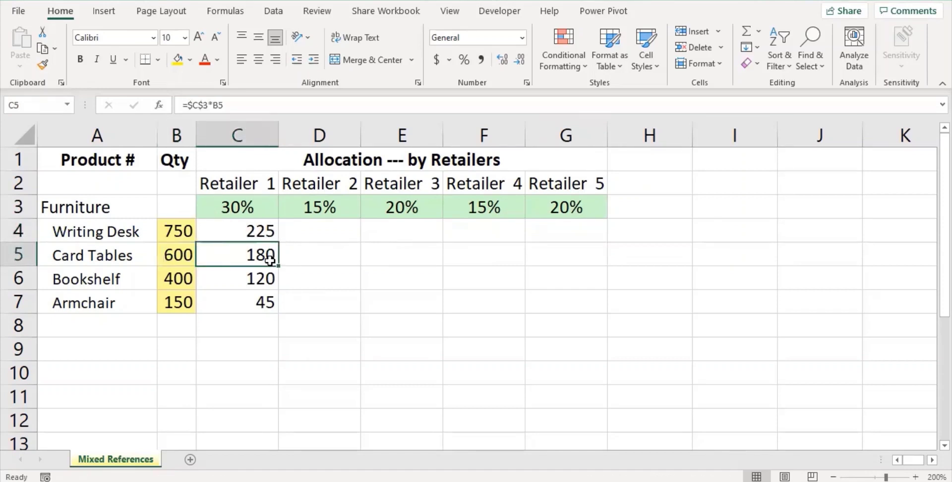
pyautogui.click(320, 259)
pyautogui.click(315, 230)
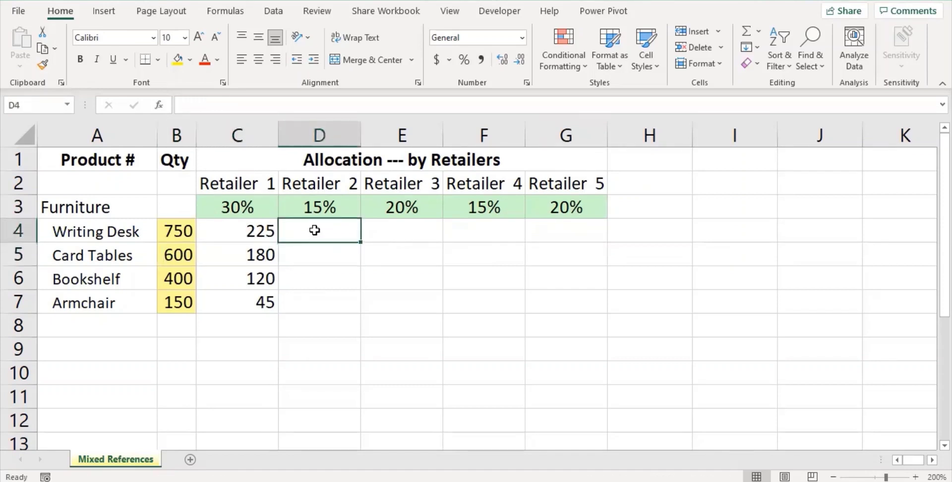
pyautogui.doubleClick(270, 232)
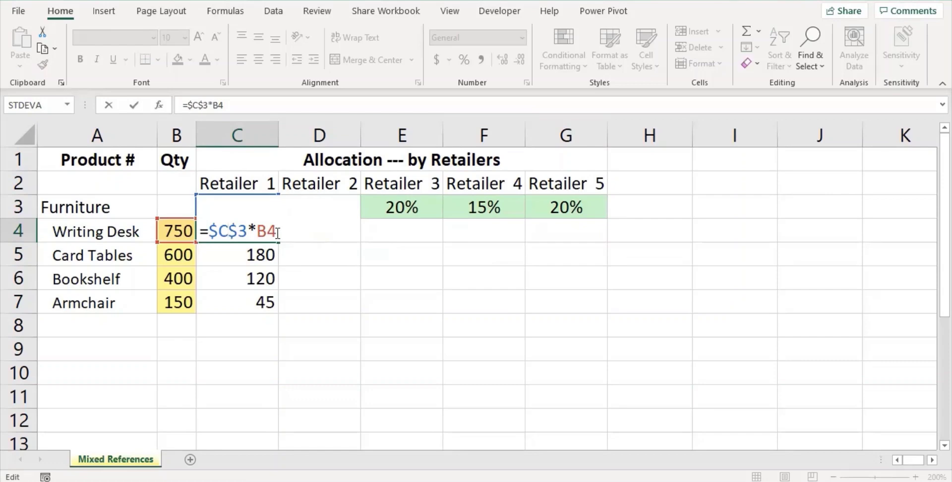
# - Change C4's formula to mixed references =C$3*$B4 with F4 and commit it, still 225
pyautogui.moveTo(277, 233); pyautogui.dragTo(208, 232)
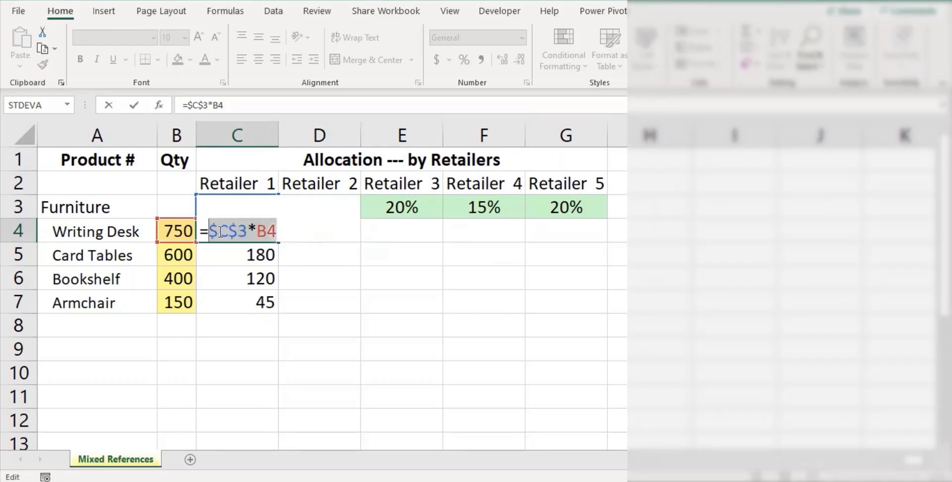
pyautogui.click(218, 231)
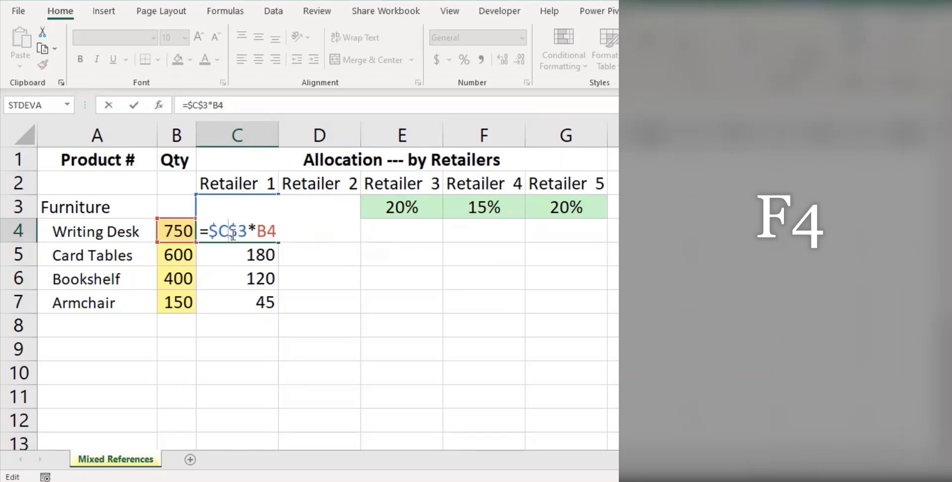
pyautogui.press('F4')
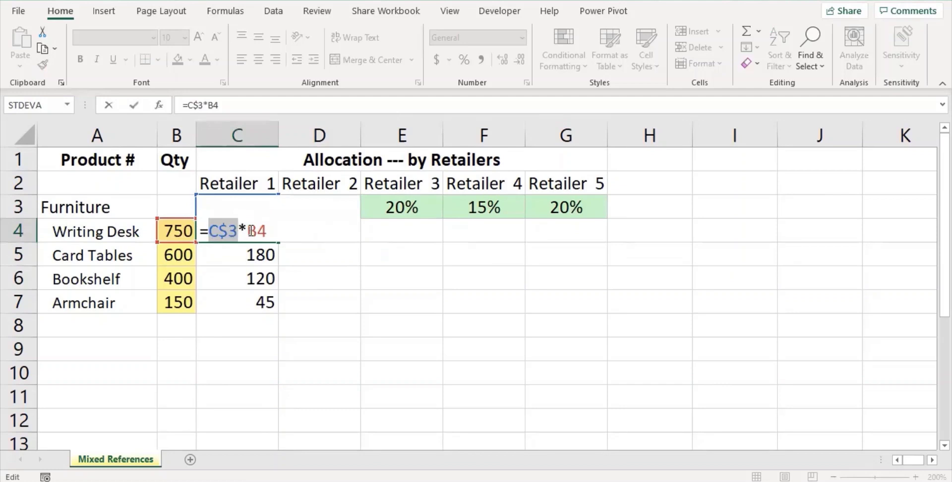
pyautogui.click(258, 229)
pyautogui.press('F4')
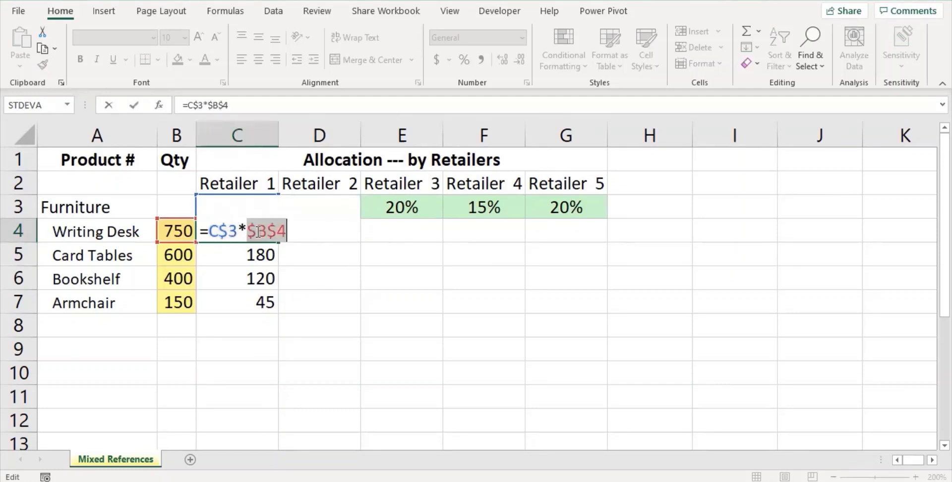
pyautogui.press('F4')
pyautogui.press('F4')
pyautogui.press('Return')
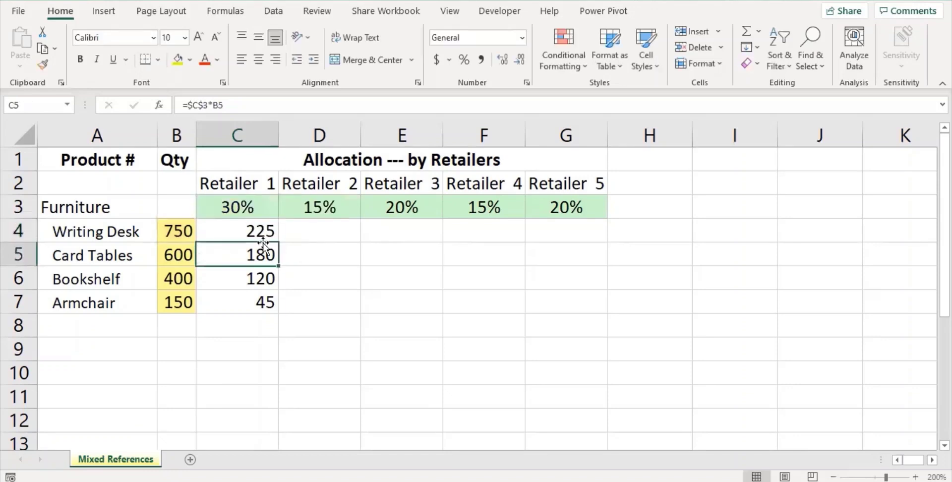
# - Fill C4's formula across C4:G7 and verify G7 reads =G$3*$B7
pyautogui.click(266, 233)
pyautogui.moveTo(278, 242); pyautogui.dragTo(588, 310)
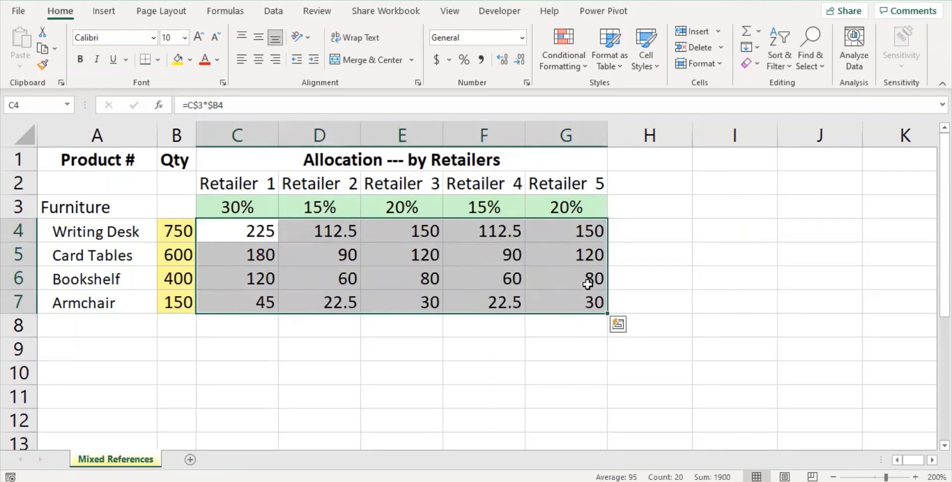
pyautogui.click(583, 300)
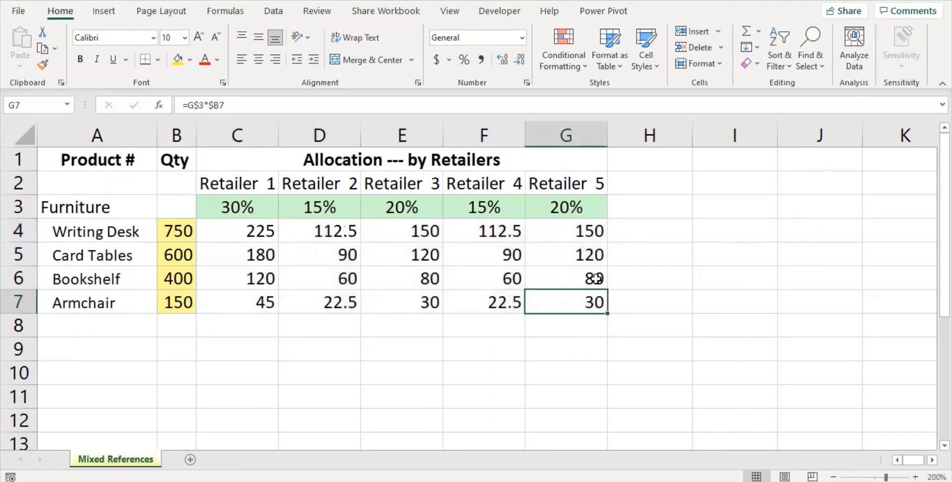
pyautogui.doubleClick(592, 298)
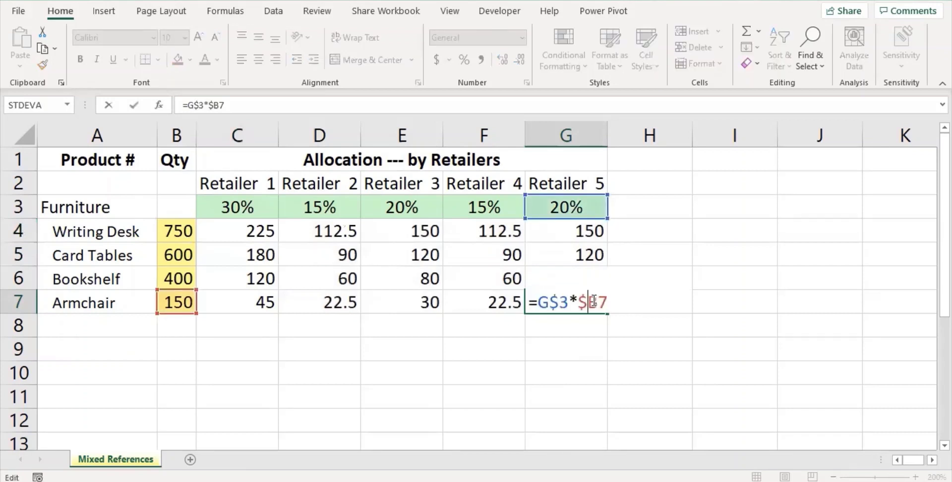
pyautogui.moveTo(569, 303); pyautogui.dragTo(543, 305)
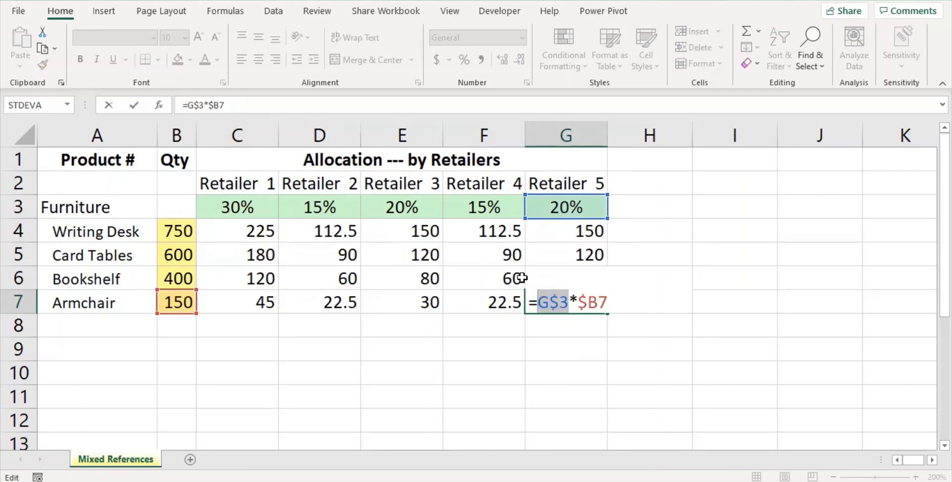
pyautogui.hotkey('ctrl', 'Return')
# - Verify F7's formula reads =F$3*$B7, then reselect C4
pyautogui.click(503, 303)
pyautogui.doubleClick(502, 305)
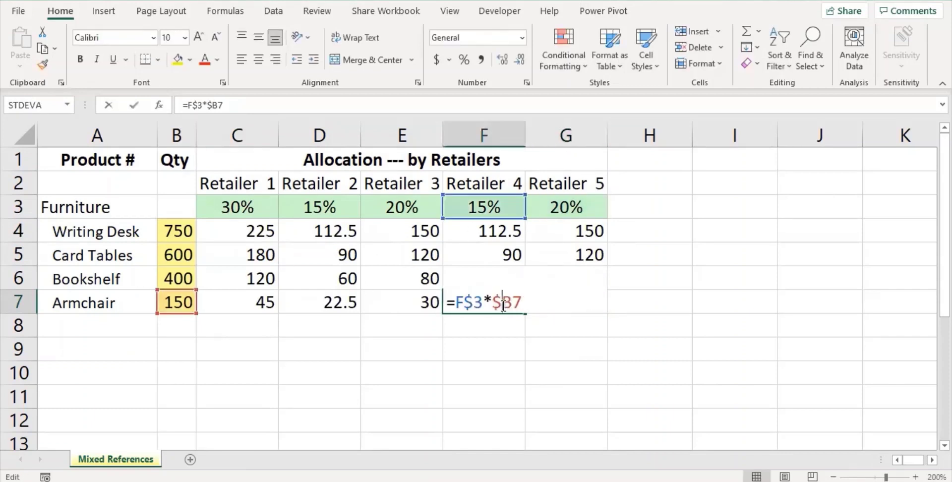
pyautogui.hotkey('ctrl', 'Return')
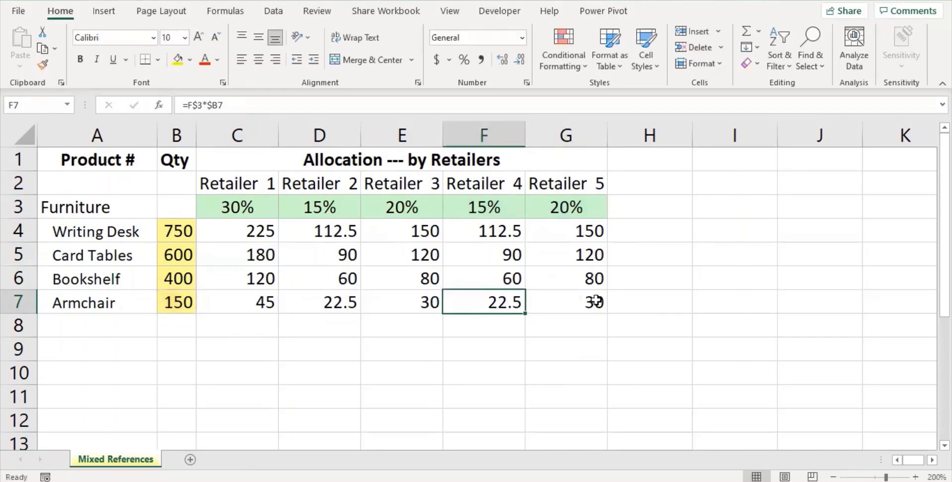
pyautogui.click(256, 235)
pyautogui.doubleClick(257, 235)
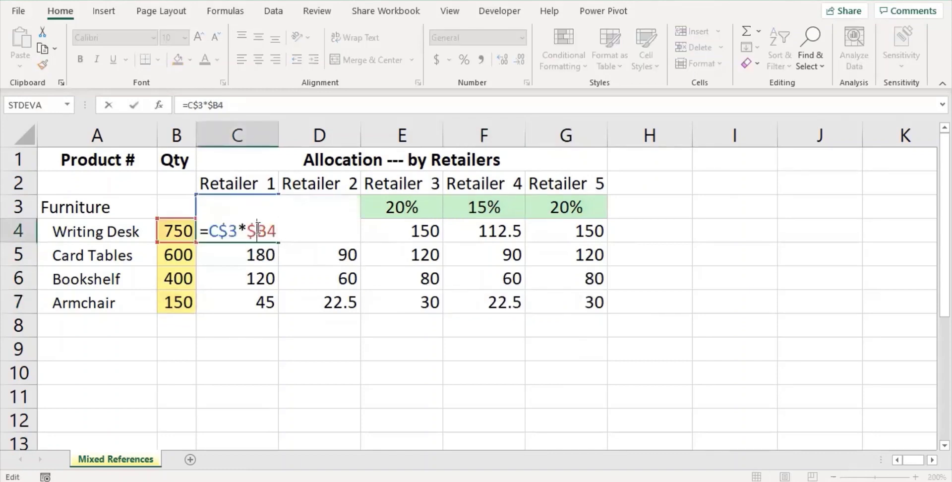
pyautogui.click(226, 232)
pyautogui.moveTo(225, 232); pyautogui.dragTo(277, 232)
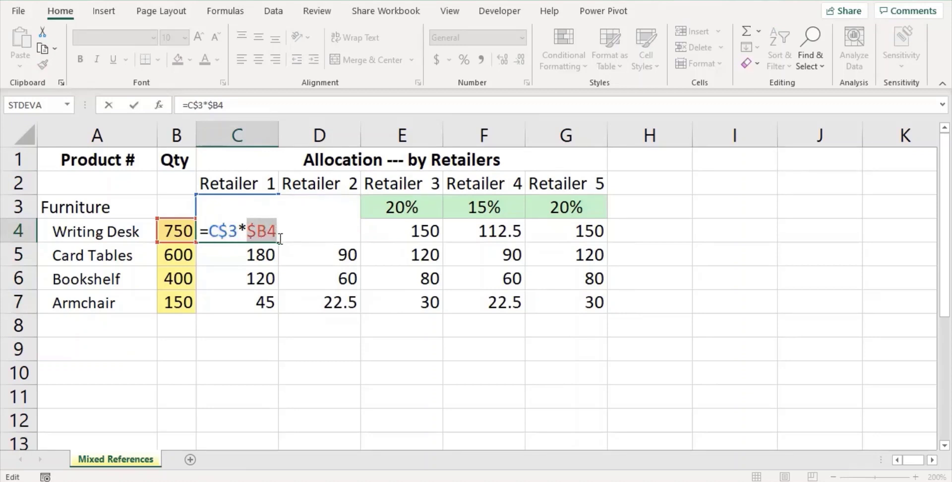